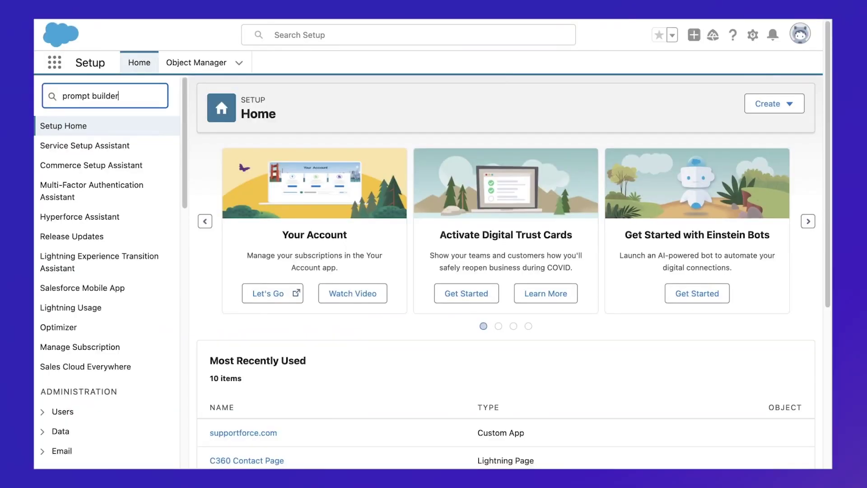
# Step: Open a template in Prompt Builder and enter the prompt 'Help me prepare for a meeting with my customer'
pyautogui.click(122, 167)
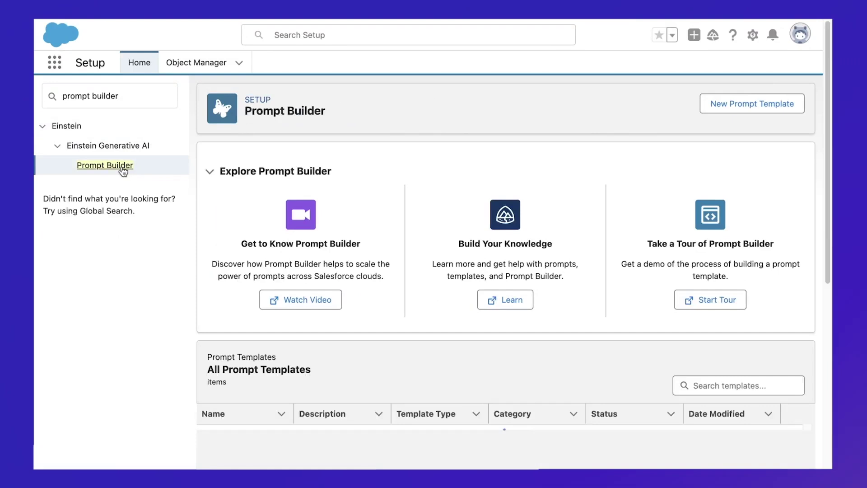
pyautogui.click(727, 107)
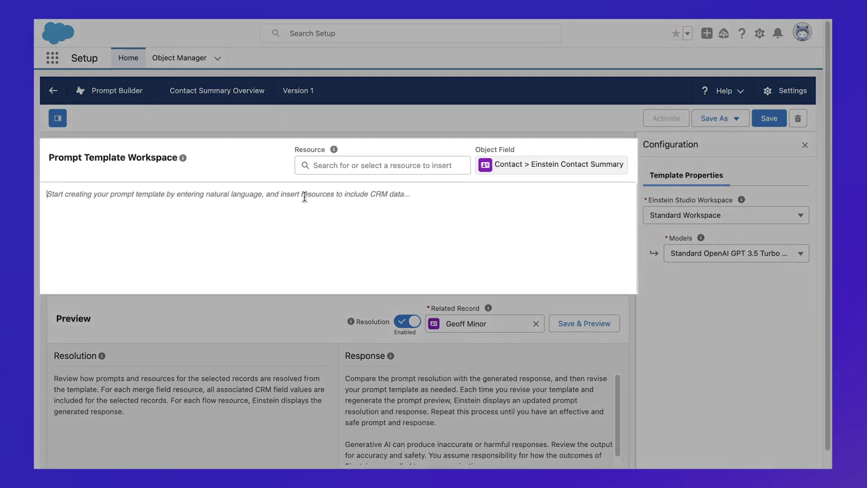
pyautogui.write('Help me prepare for a meeting with my customer')
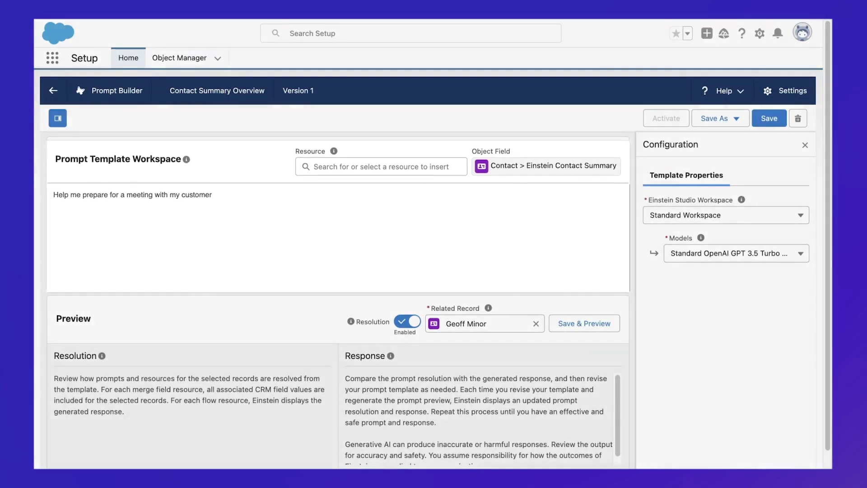
# Step: Switch the template's model to GPT 4, then save and preview its response
pyautogui.click(780, 262)
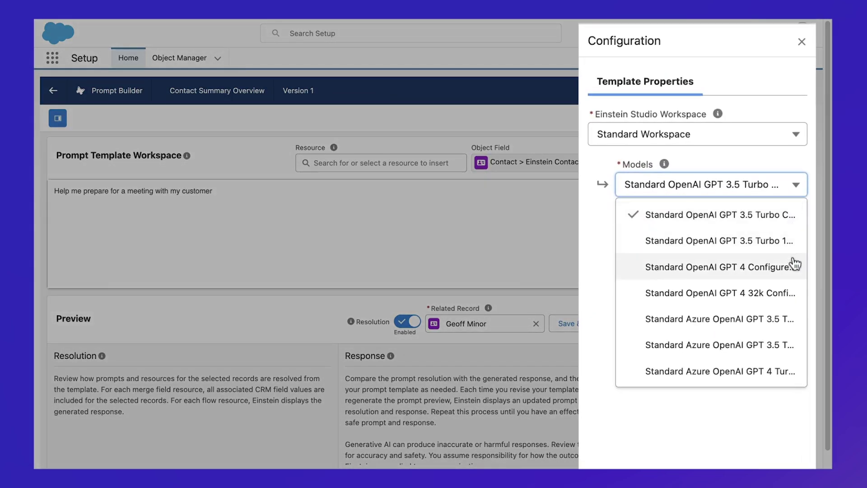
pyautogui.click(792, 267)
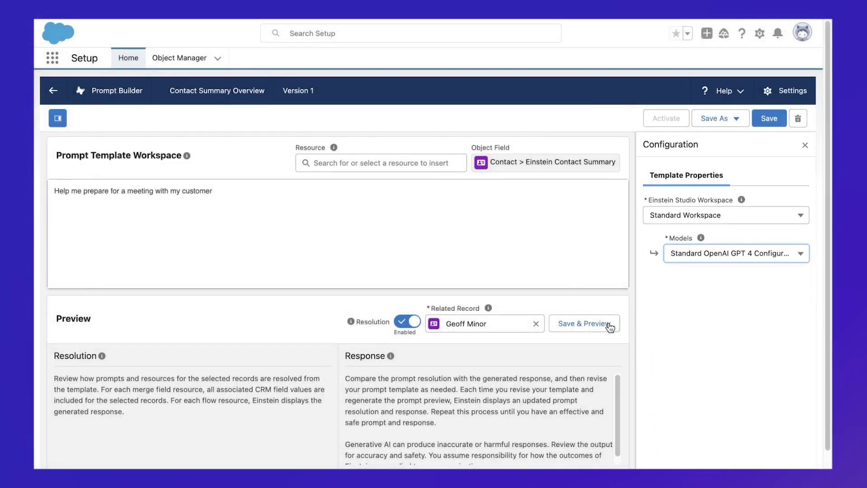
pyautogui.click(584, 323)
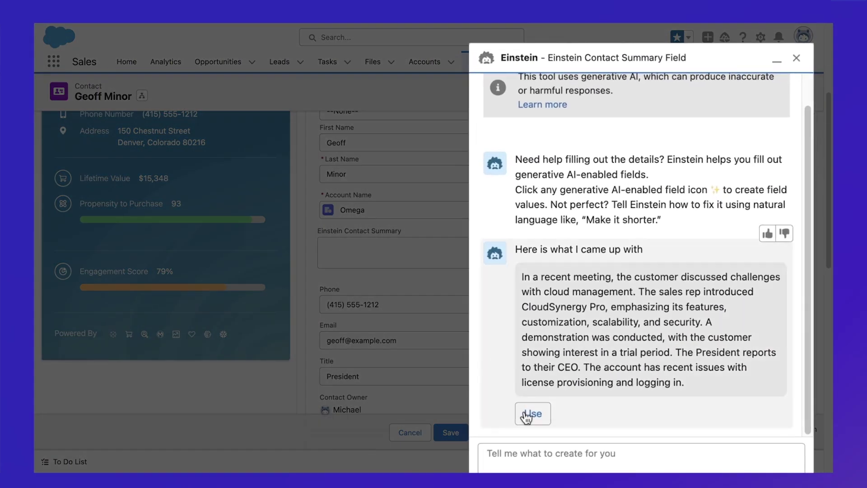
# Step: Save Einstein's summary to the contact, then have Einstein draft an email to them
pyautogui.click(532, 412)
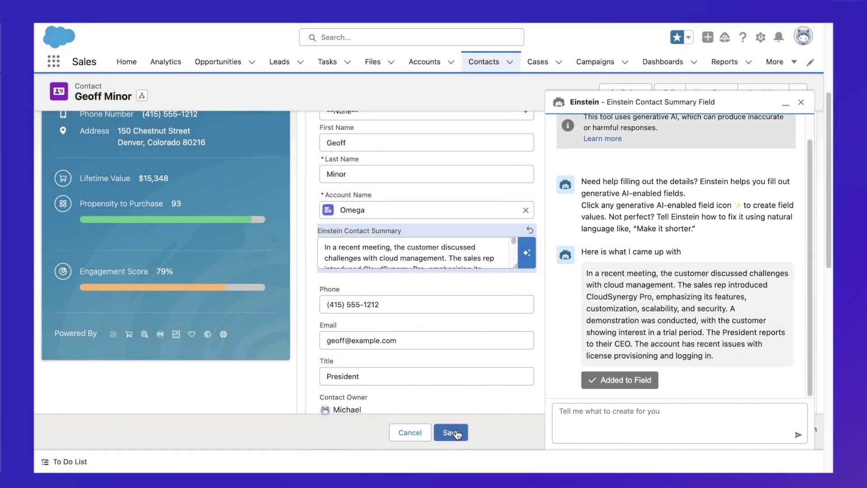
pyautogui.click(456, 433)
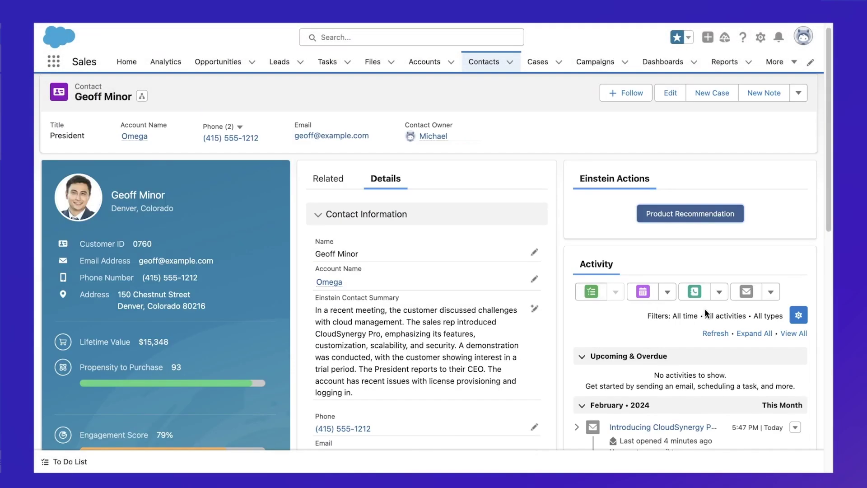
pyautogui.click(747, 292)
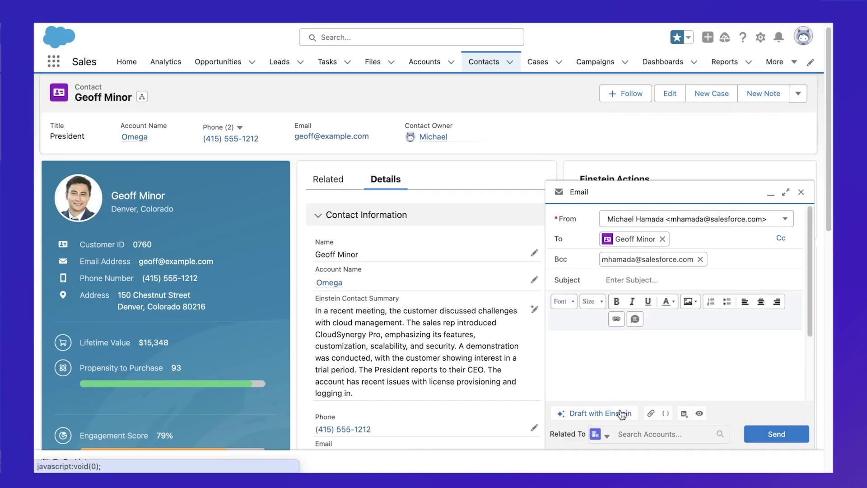
pyautogui.click(600, 413)
pyautogui.click(602, 377)
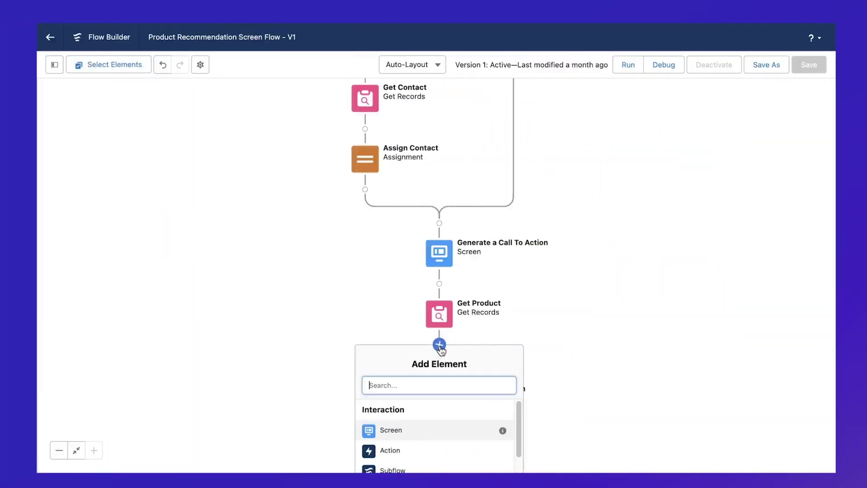
# Step: Pan the Product Recommendation Screen Flow canvas to review its lower steps
pyautogui.moveTo(582, 414); pyautogui.dragTo(581, 313)
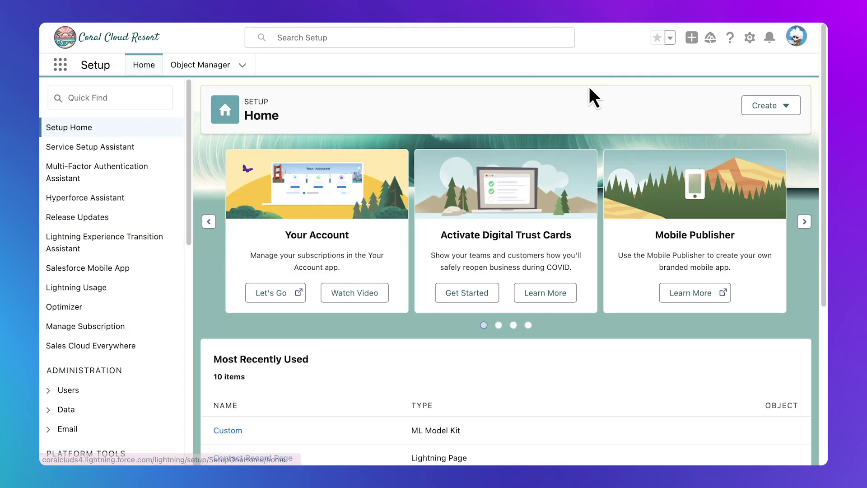
# Step: Find Prompt Builder through the Setup Quick Find search and start a new prompt template
pyautogui.click(155, 97)
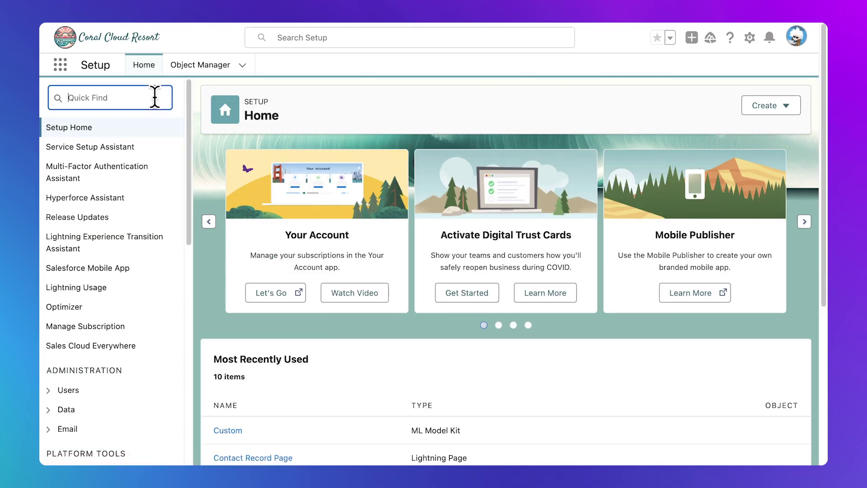
pyautogui.write('Prom')
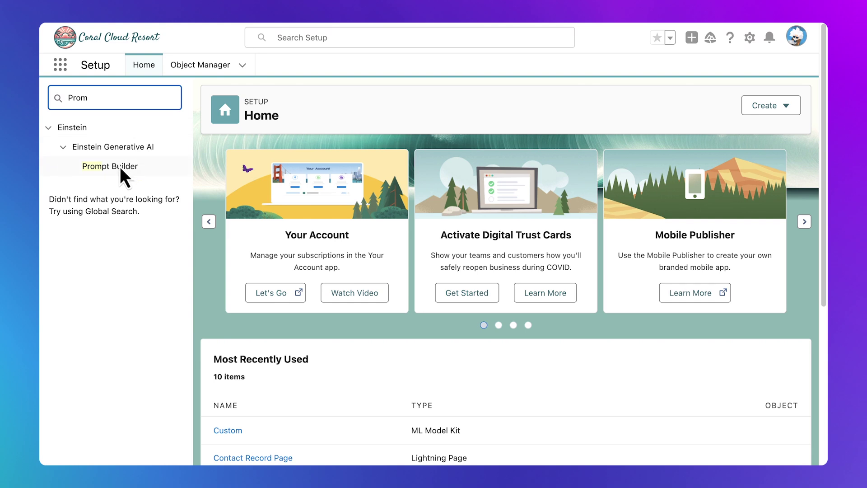
pyautogui.click(120, 167)
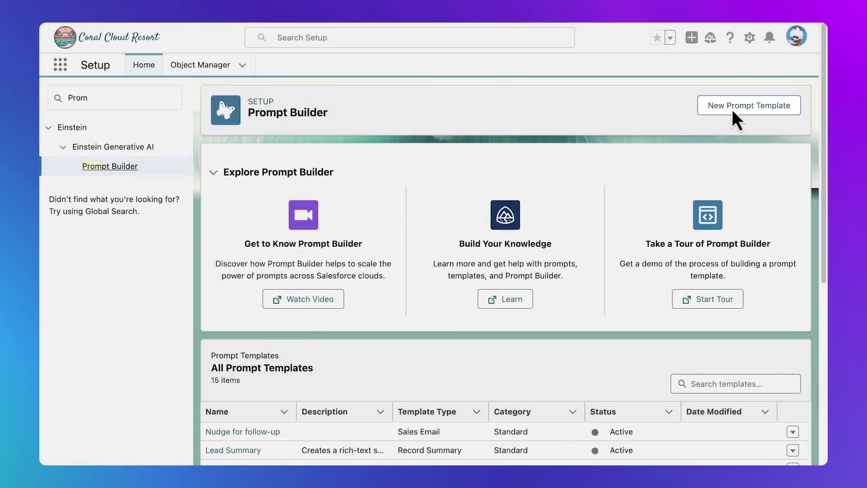
pyautogui.click(734, 113)
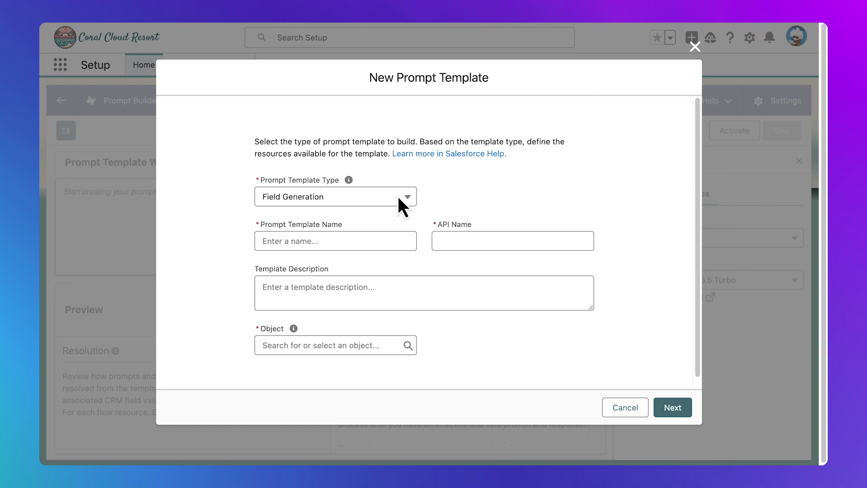
# Step: Name the template 'Summarize Guest Interests' and set its object to Contact
pyautogui.click(262, 233)
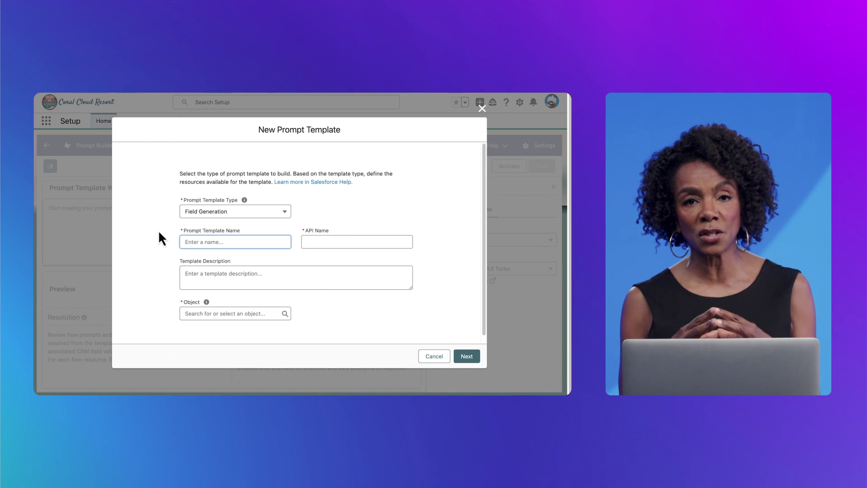
pyautogui.write('Summarize Guest Interests')
pyautogui.press('Tab')
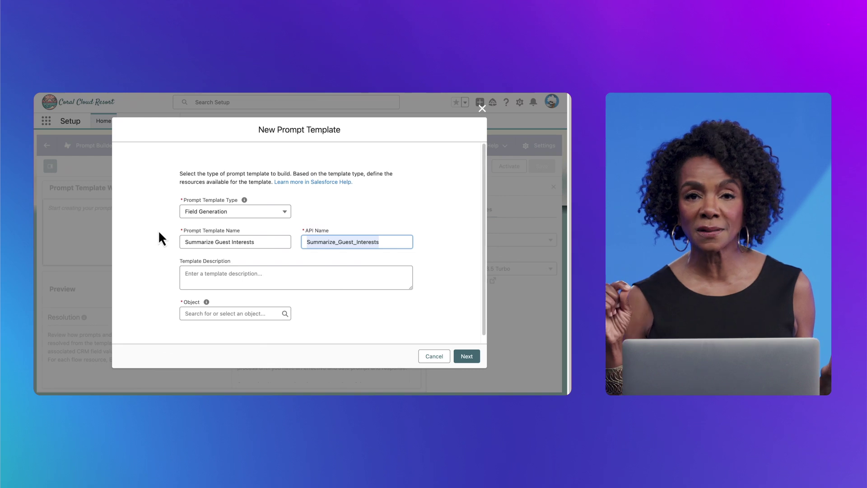
pyautogui.click(192, 313)
pyautogui.write('Conta')
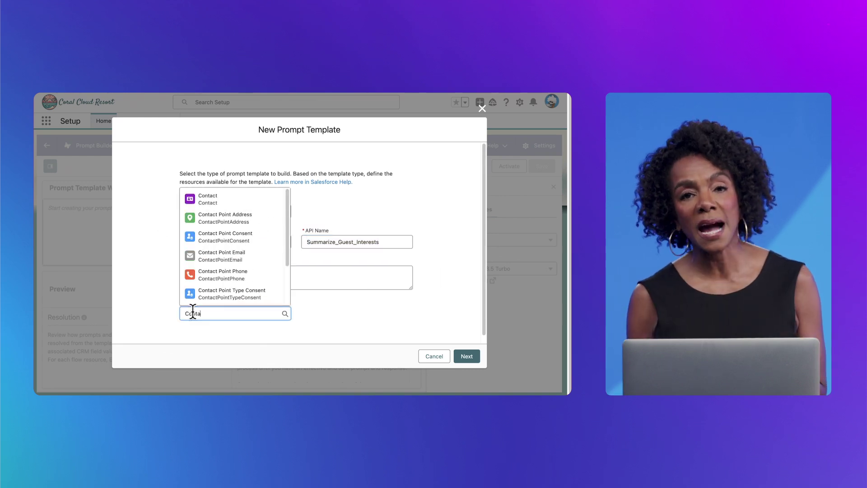
pyautogui.click(210, 199)
# Step: Target the Guest Summary field and paste in the full prompt text
pyautogui.click(316, 313)
pyautogui.write('Guest Summary')
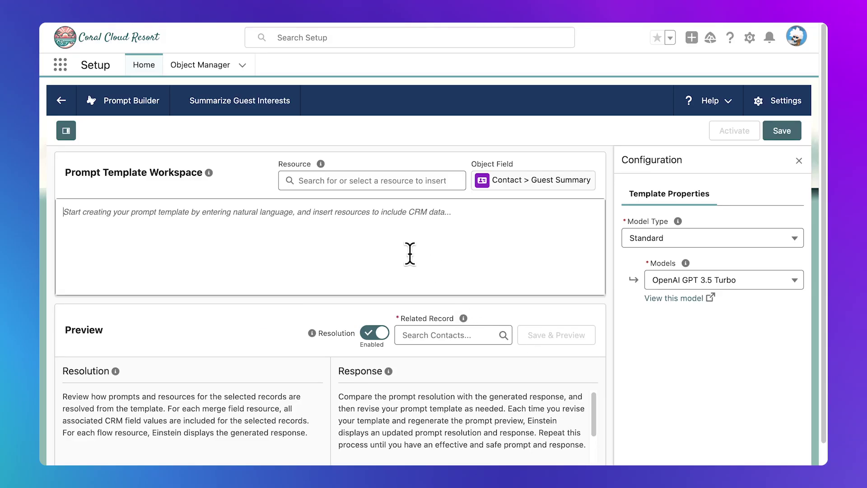
pyautogui.hotkey('ctrl', 'v')
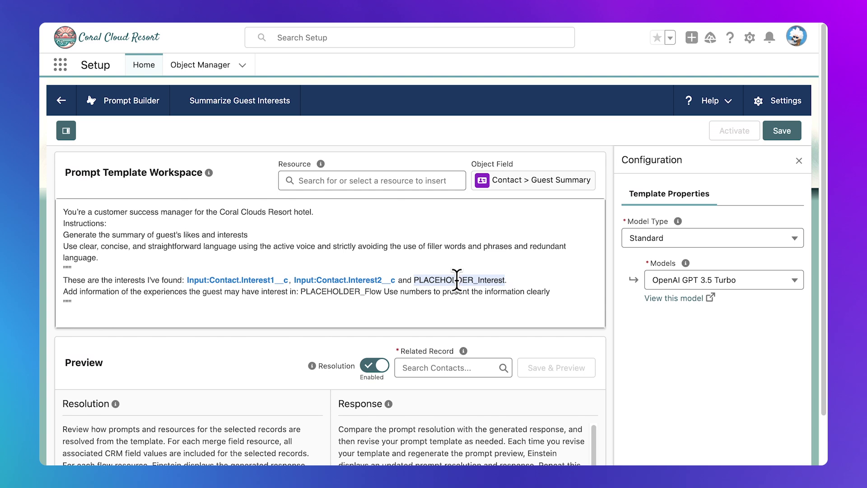
# Step: Replace the first placeholder with the Contact's Interest 3 field
pyautogui.click(428, 181)
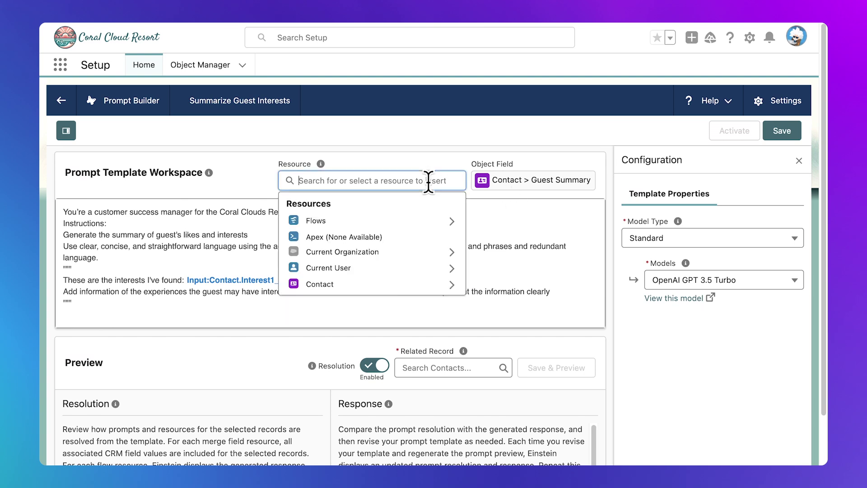
pyautogui.click(386, 284)
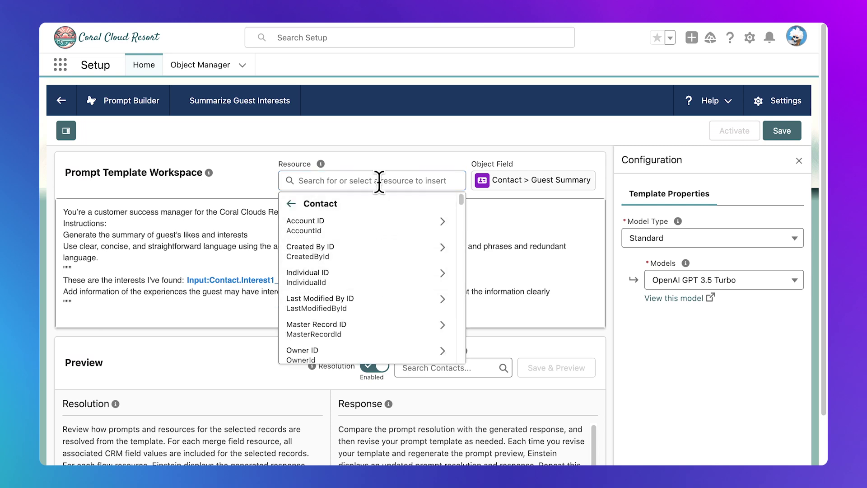
pyautogui.write('inter')
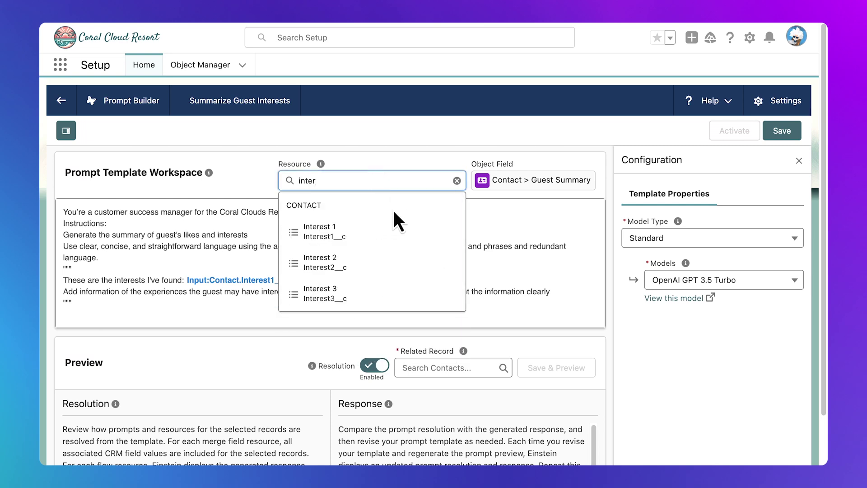
pyautogui.click(356, 294)
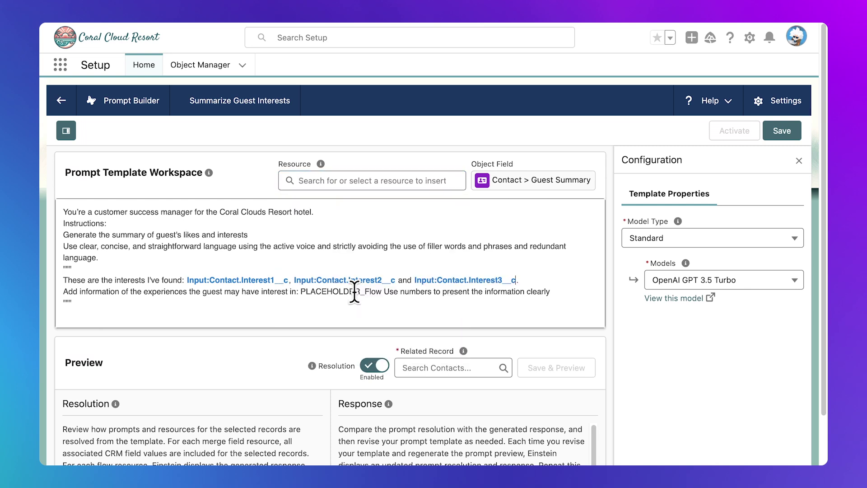
# Step: Replace PLACEHOLDER_Flow with the Get Experiences for Contact Interests flow
pyautogui.doubleClick(347, 291)
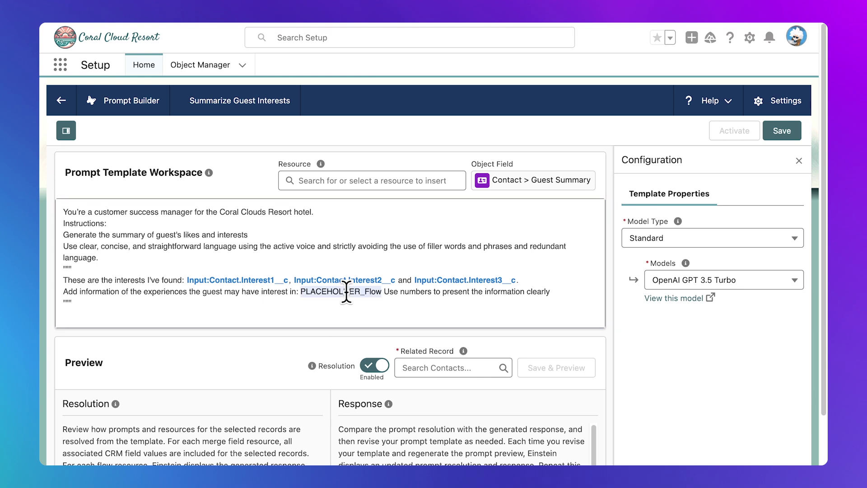
pyautogui.click(414, 181)
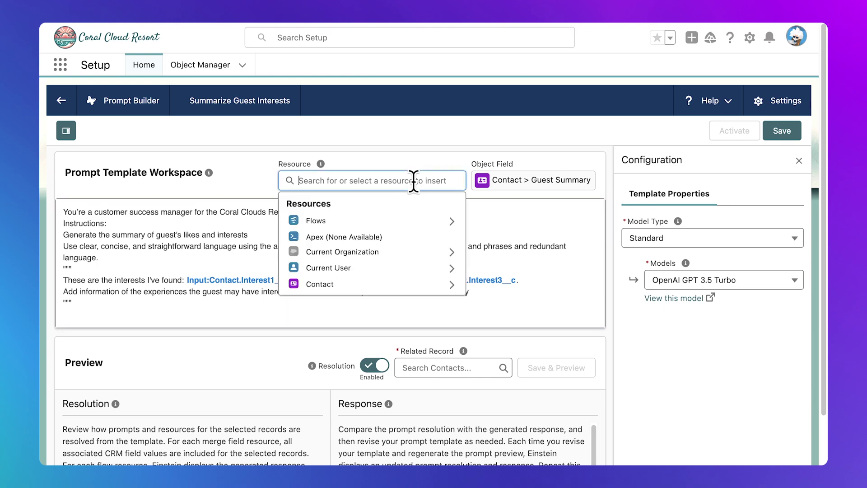
pyautogui.click(405, 220)
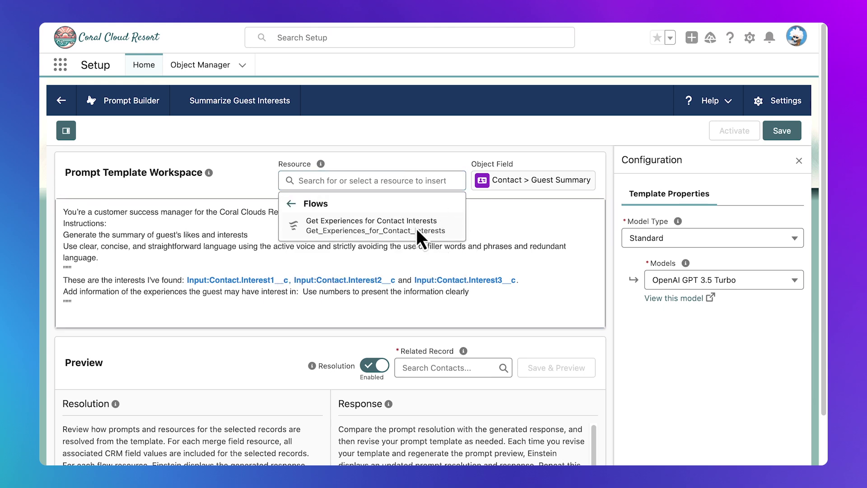
pyautogui.click(416, 228)
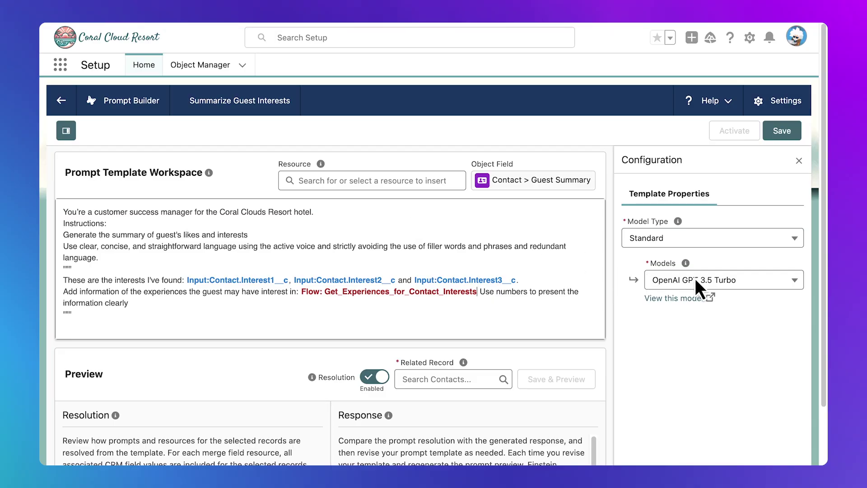
# Step: Choose OpenAI GPT 4 as the model and save the Summarize Guest Interests template
pyautogui.click(781, 281)
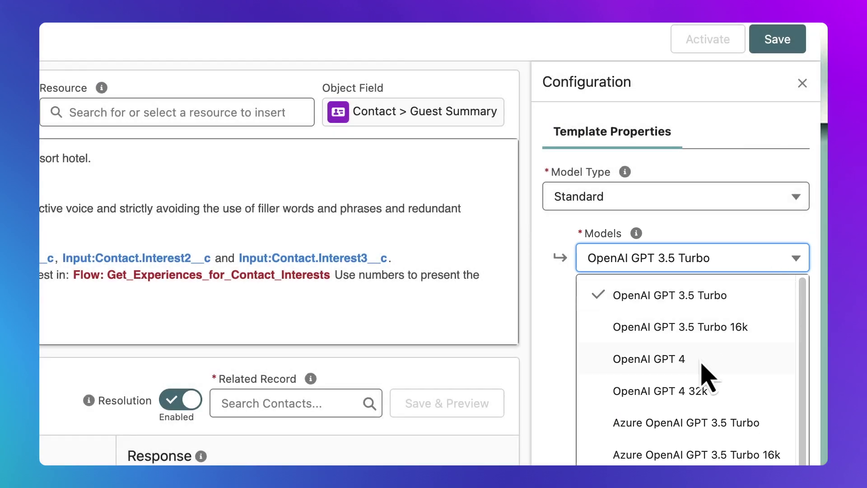
pyautogui.click(708, 376)
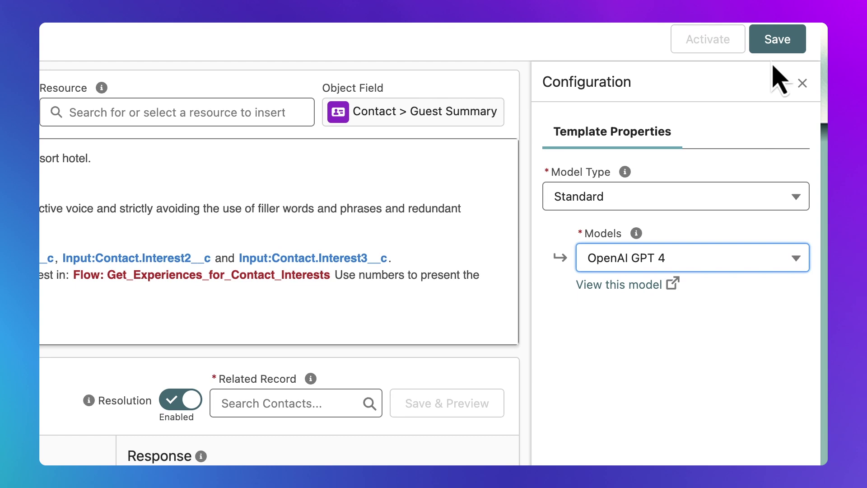
pyautogui.click(785, 51)
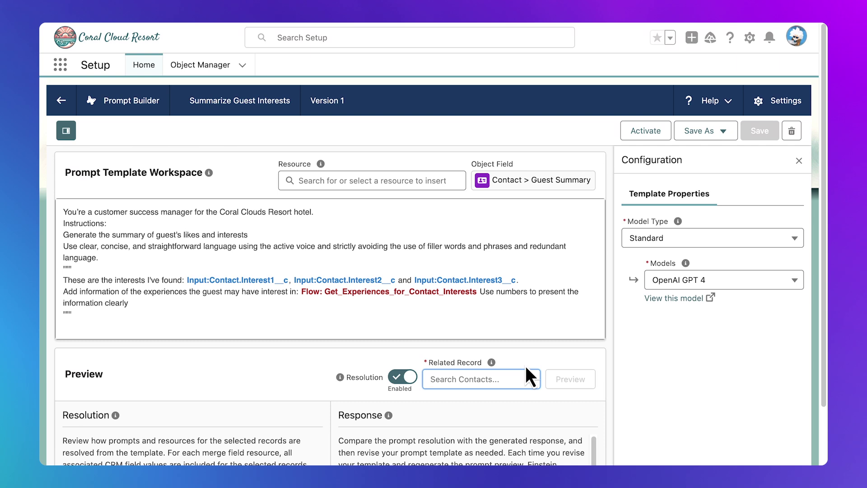
pyautogui.write('sof')
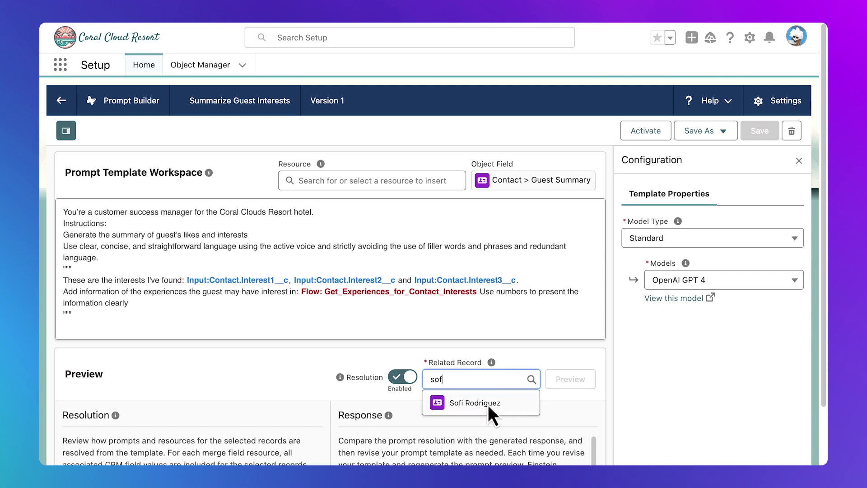
pyautogui.click(488, 405)
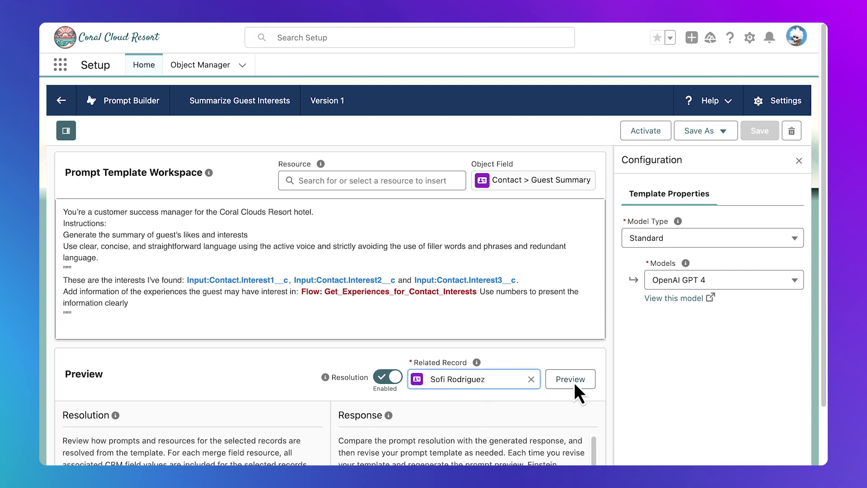
pyautogui.click(573, 382)
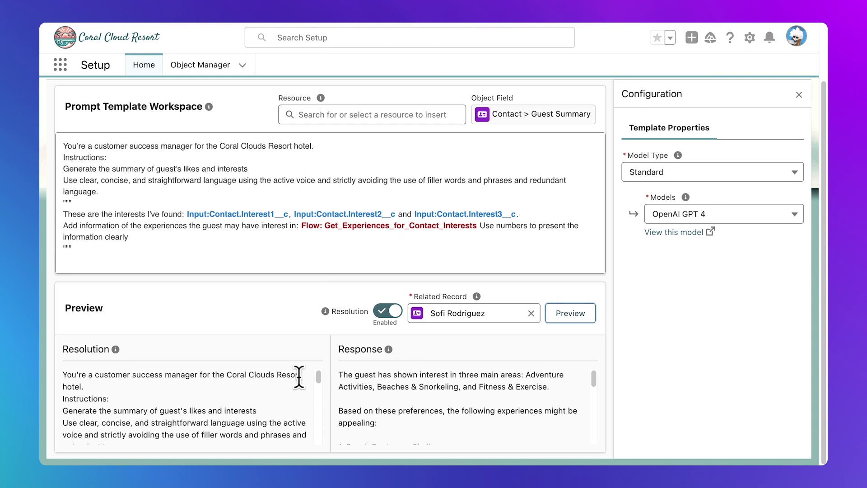
pyautogui.scroll(-5, 304, 394)
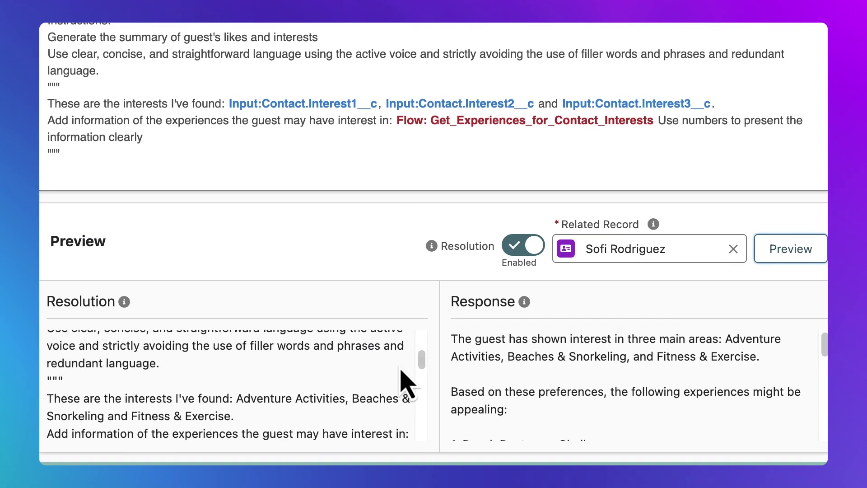
pyautogui.scroll(-2, 401, 372)
pyautogui.rightClick(397, 302)
pyautogui.click(404, 314)
pyautogui.scroll(-1, 400, 380)
pyautogui.scroll(1, 400, 387)
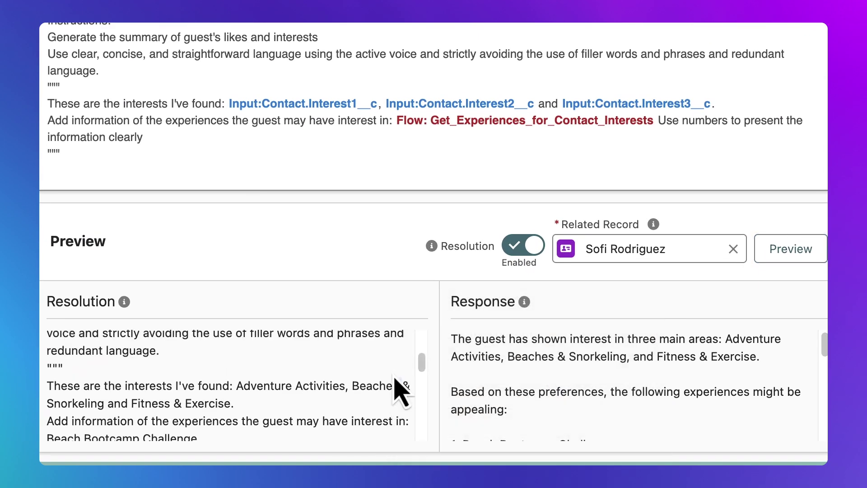
pyautogui.scroll(3, 400, 392)
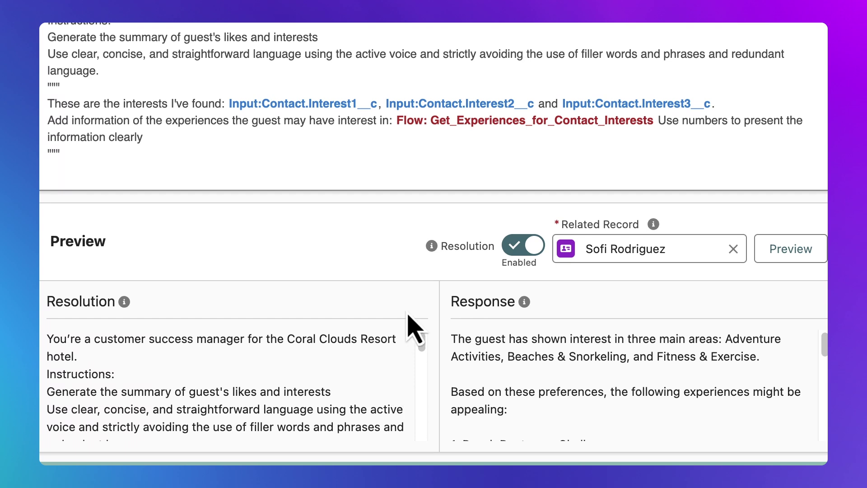
pyautogui.scroll(-2, 401, 377)
pyautogui.scroll(-1, 401, 375)
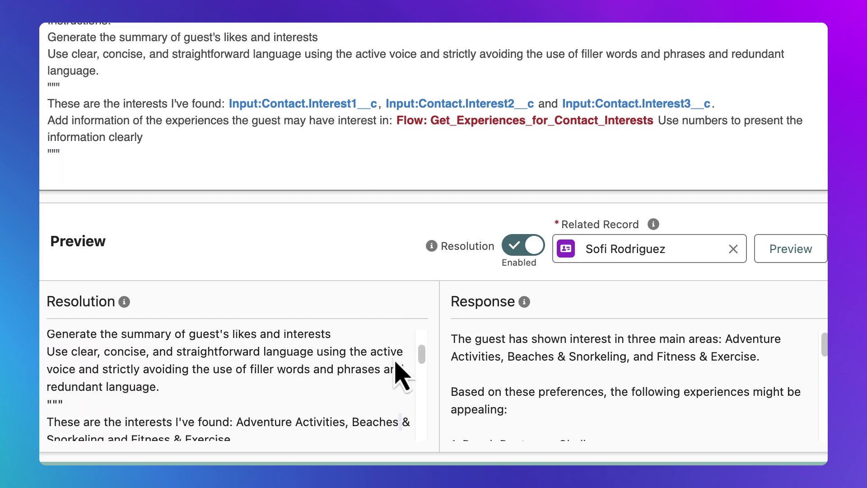
pyautogui.scroll(-1, 401, 375)
pyautogui.scroll(-1, 403, 375)
pyautogui.scroll(-3, 396, 368)
pyautogui.scroll(-3, 398, 370)
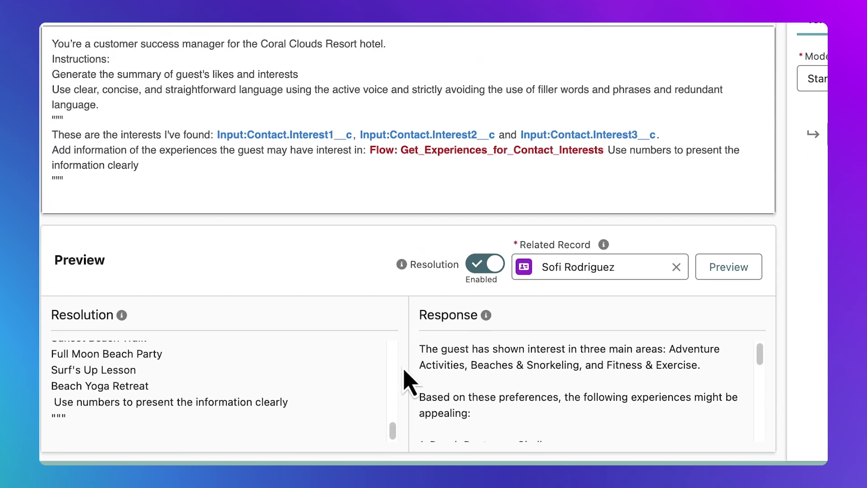
pyautogui.scroll(-1, 560, 397)
pyautogui.scroll(-2, 560, 397)
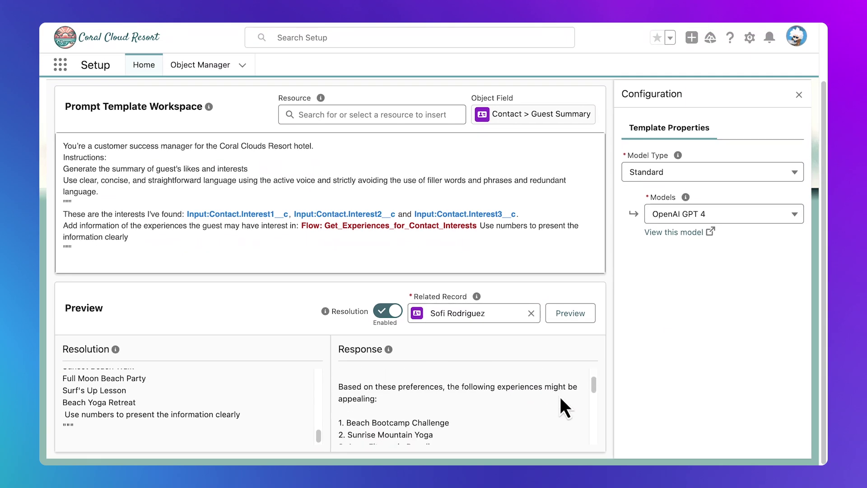
pyautogui.scroll(-1, 561, 396)
pyautogui.scroll(-2, 561, 396)
pyautogui.scroll(-2, 561, 396)
pyautogui.scroll(-2, 561, 397)
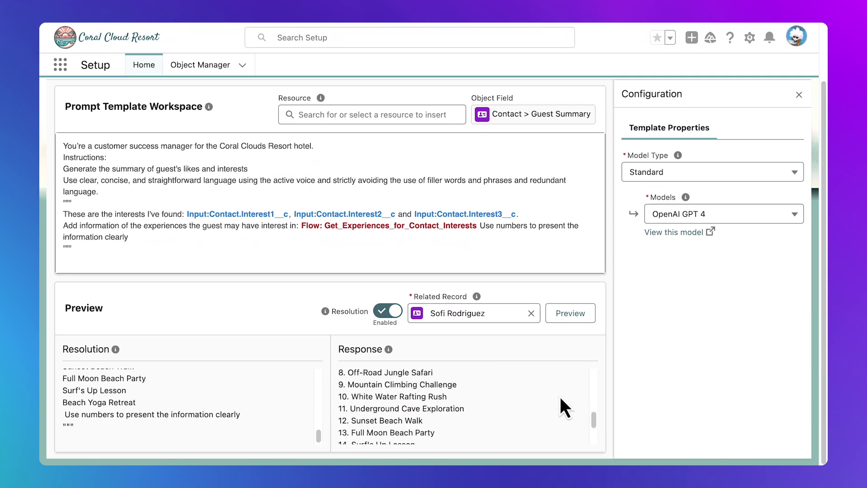
pyautogui.scroll(-2, 560, 396)
pyautogui.scroll(2, 660, 389)
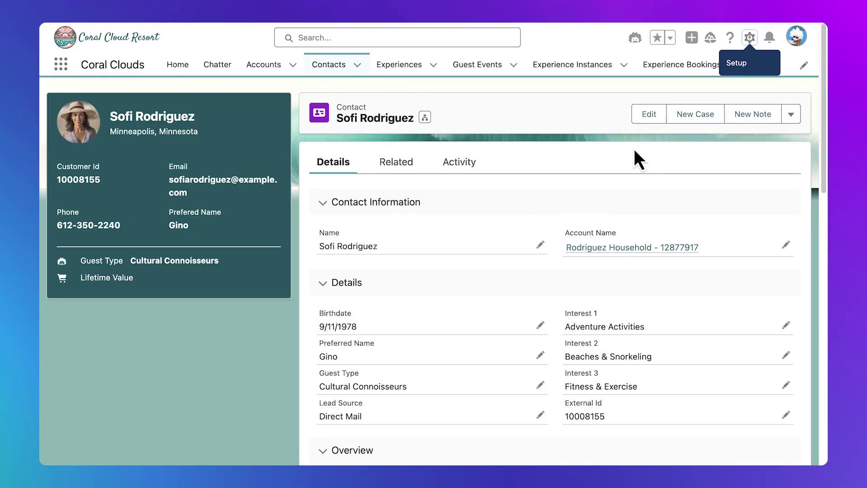
# Step: Open the Coral Clouds Contact Record Page in Lightning App Builder via Edit Page
pyautogui.scroll(-3, 635, 152)
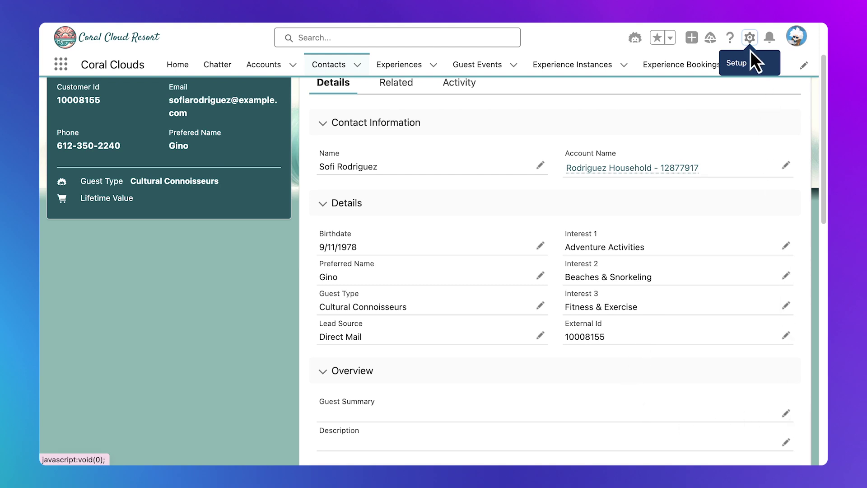
pyautogui.click(750, 38)
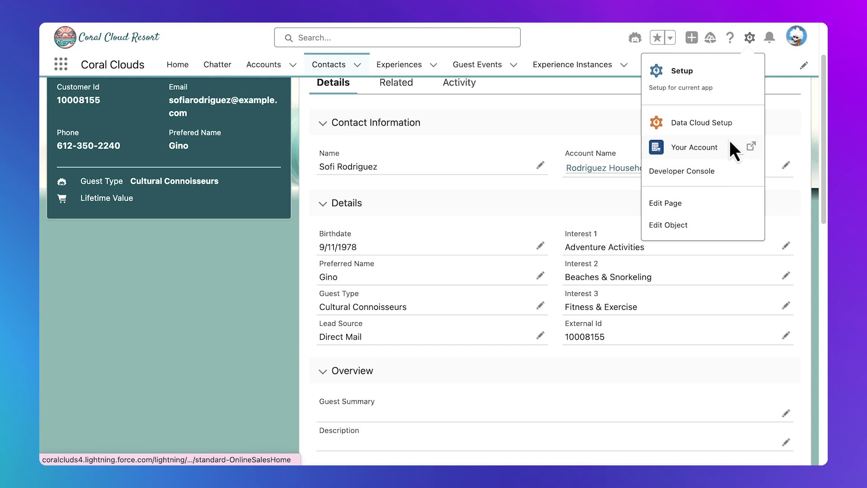
pyautogui.click(708, 203)
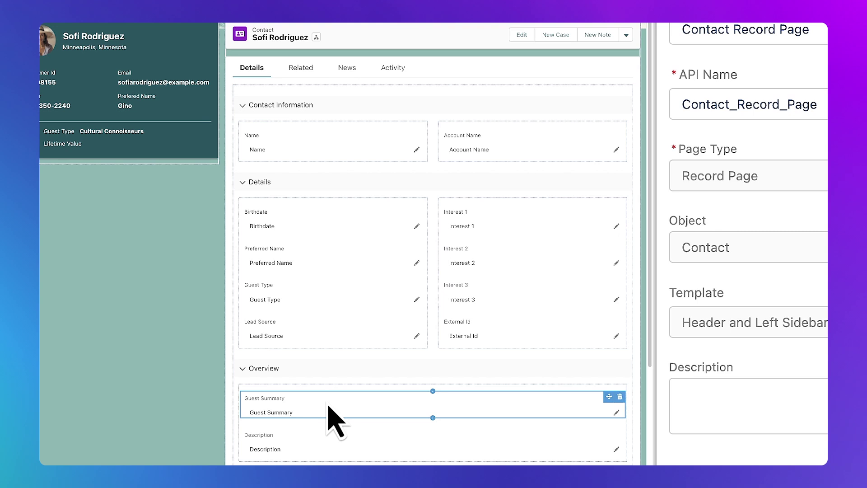
# Step: Set the Guest Summary field's prompt template to Summarize Guest Interests, save the page, and return to the contact
pyautogui.click(288, 406)
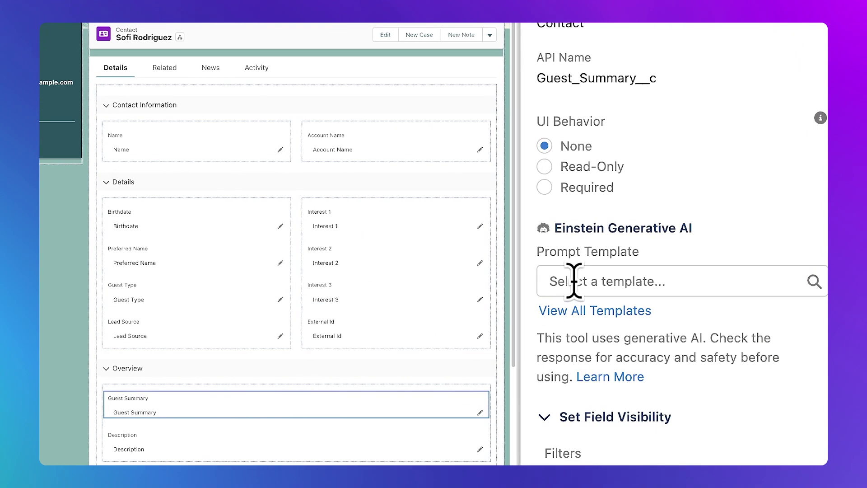
pyautogui.click(574, 281)
pyautogui.click(654, 329)
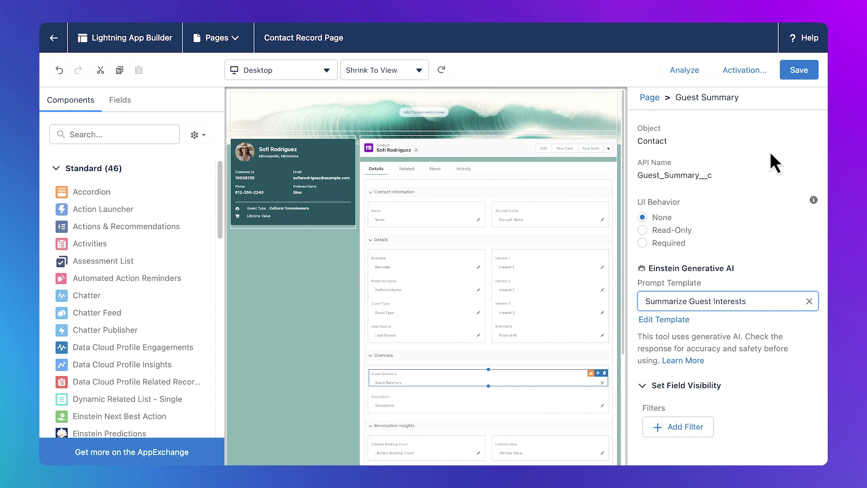
pyautogui.click(798, 70)
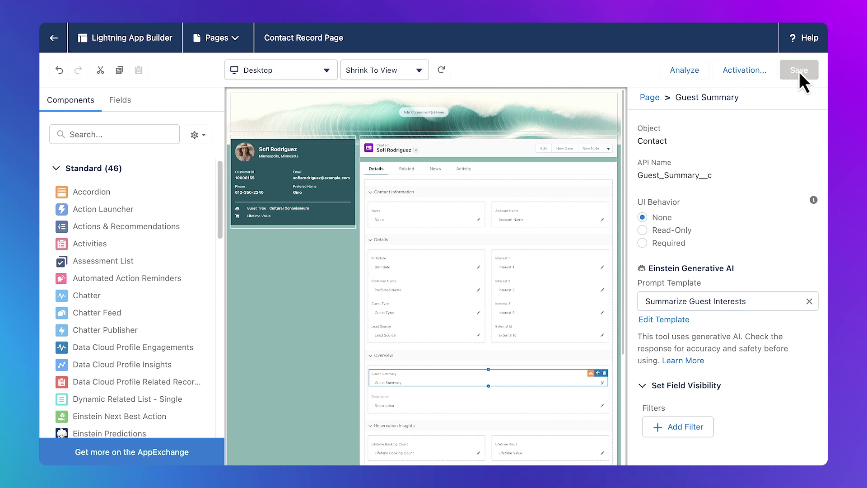
pyautogui.click(54, 40)
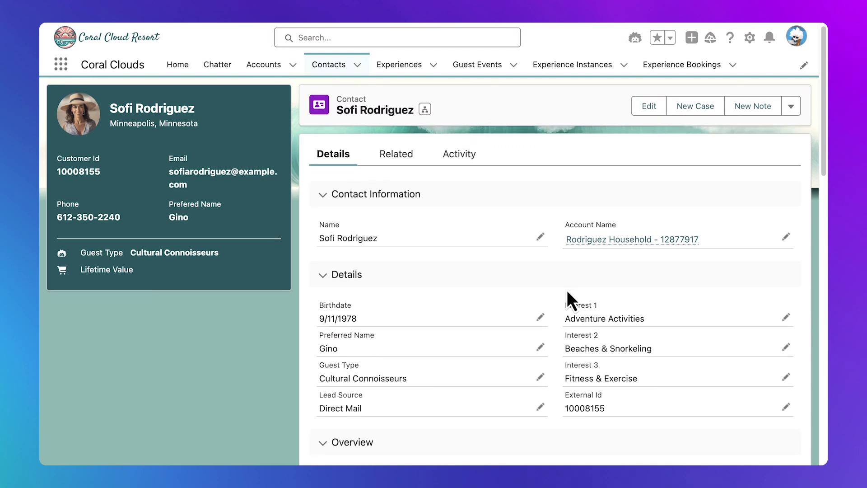
# Step: Generate an Einstein guest summary for Guest Summary and insert it into the field
pyautogui.scroll(-3, 567, 290)
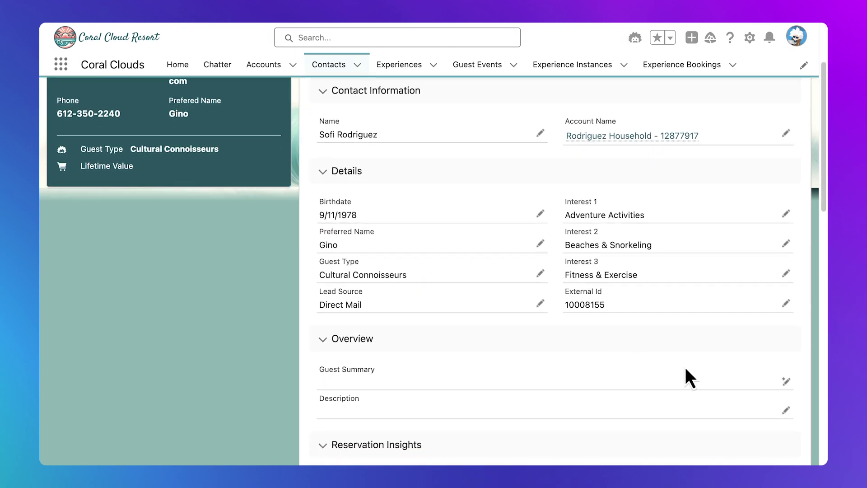
pyautogui.click(786, 382)
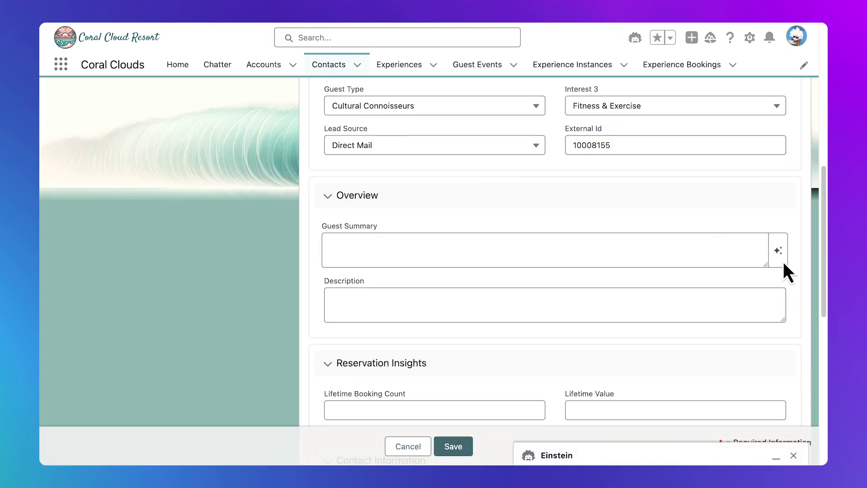
pyautogui.click(778, 251)
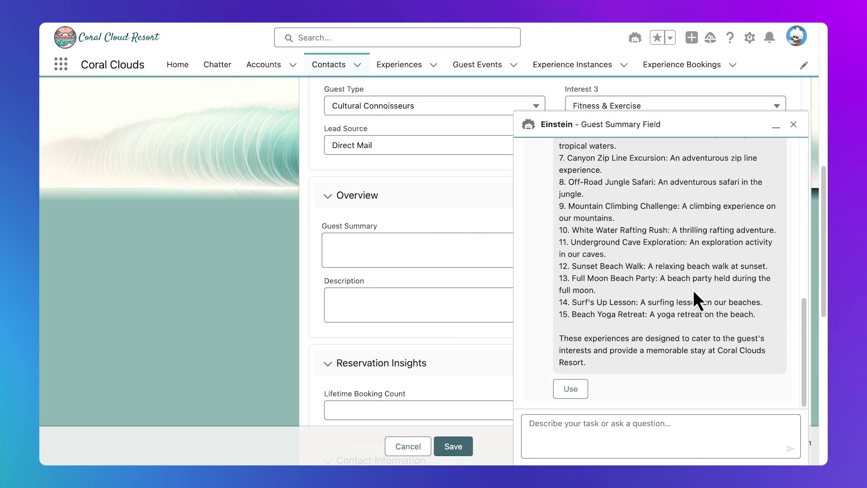
pyautogui.click(573, 391)
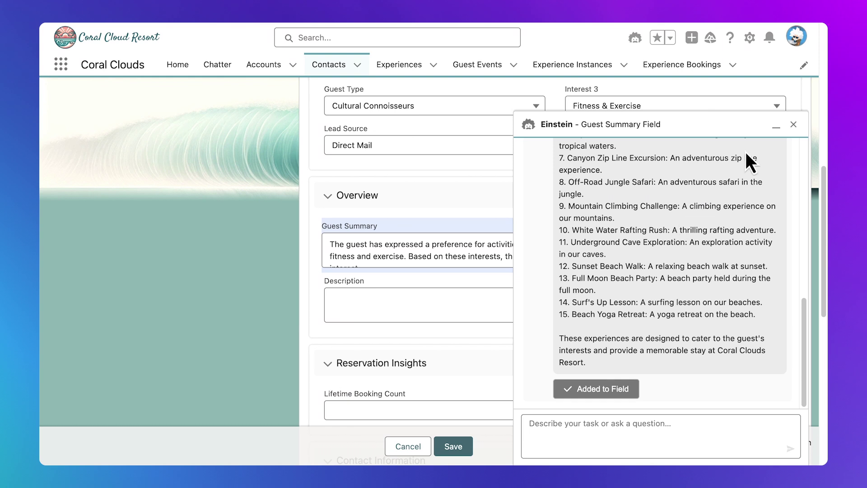
pyautogui.click(776, 125)
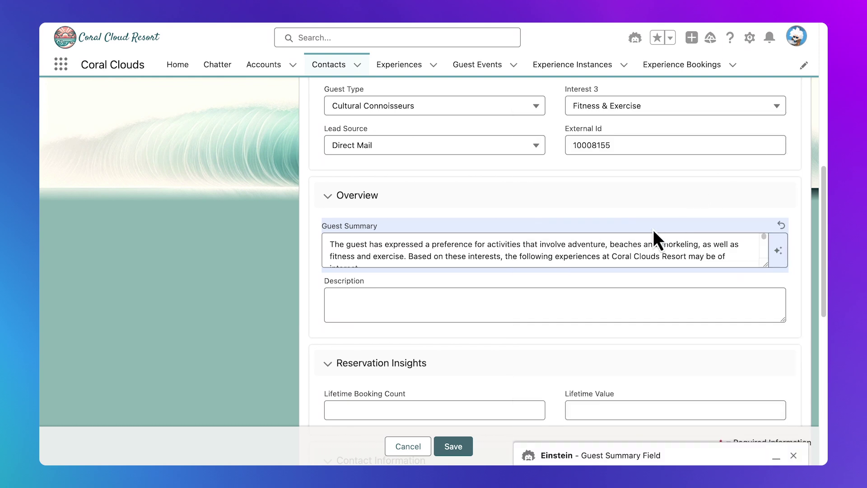
pyautogui.click(599, 249)
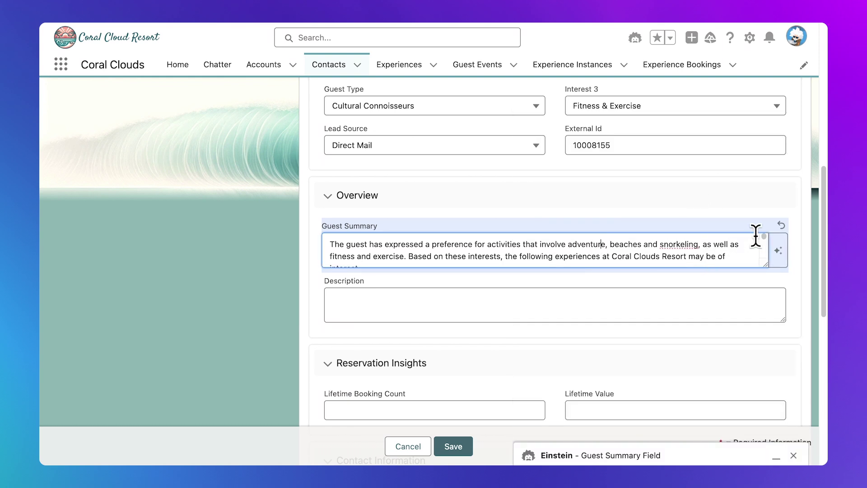
pyautogui.scroll(-3, 763, 256)
pyautogui.scroll(-2, 763, 256)
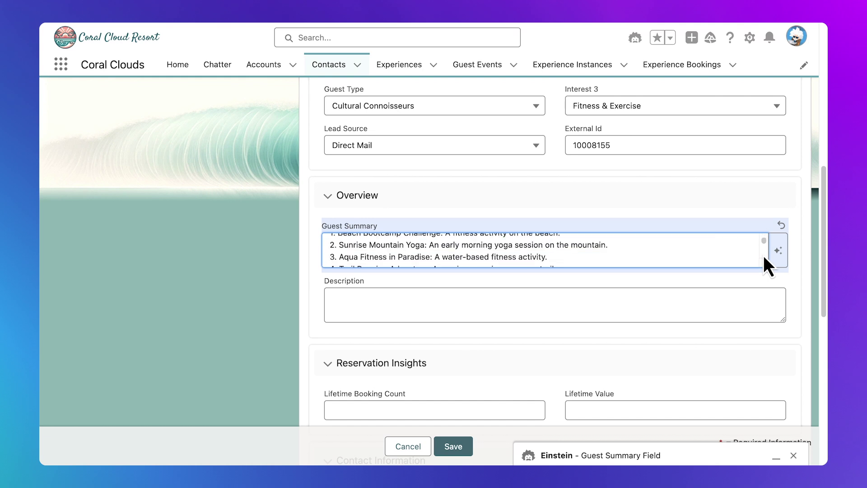
pyautogui.scroll(-2, 763, 255)
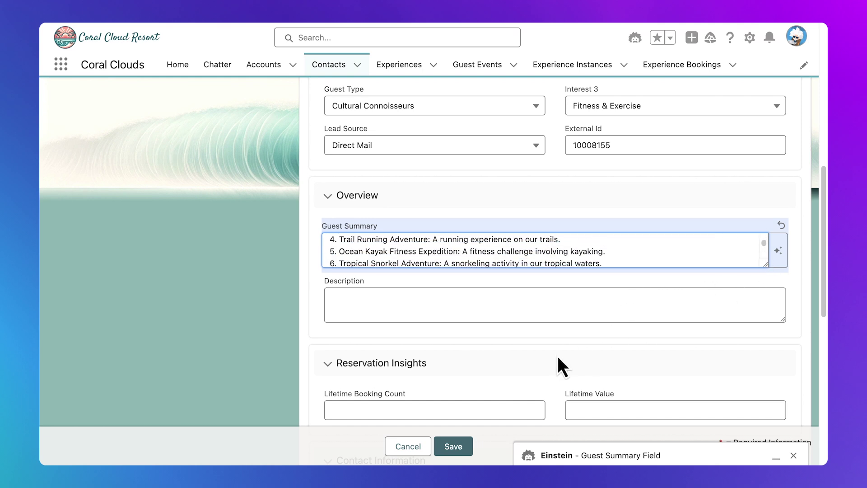
pyautogui.click(453, 446)
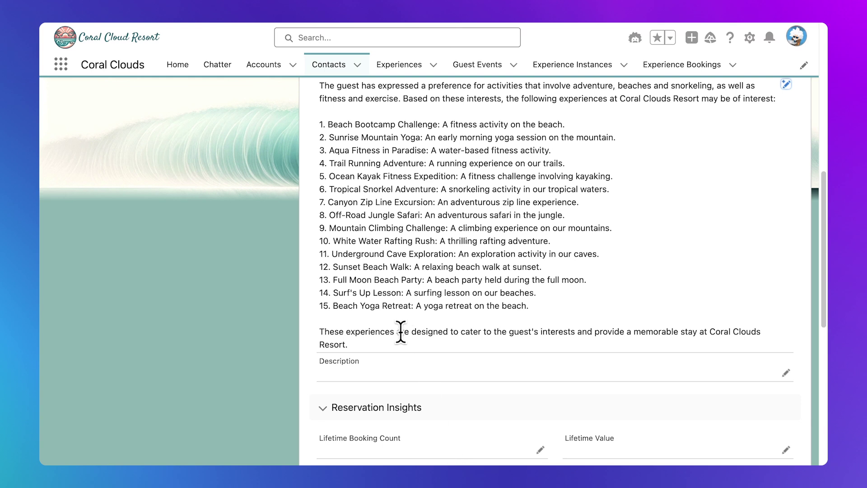
# Step: Scroll up to review the saved Guest Summary listing all 15 suggested experiences
pyautogui.scroll(2, 400, 332)
pyautogui.scroll(2, 302, 256)
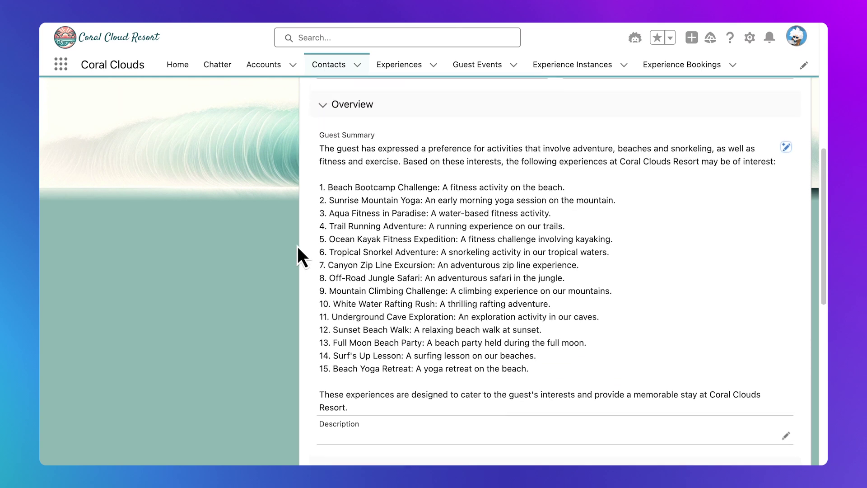